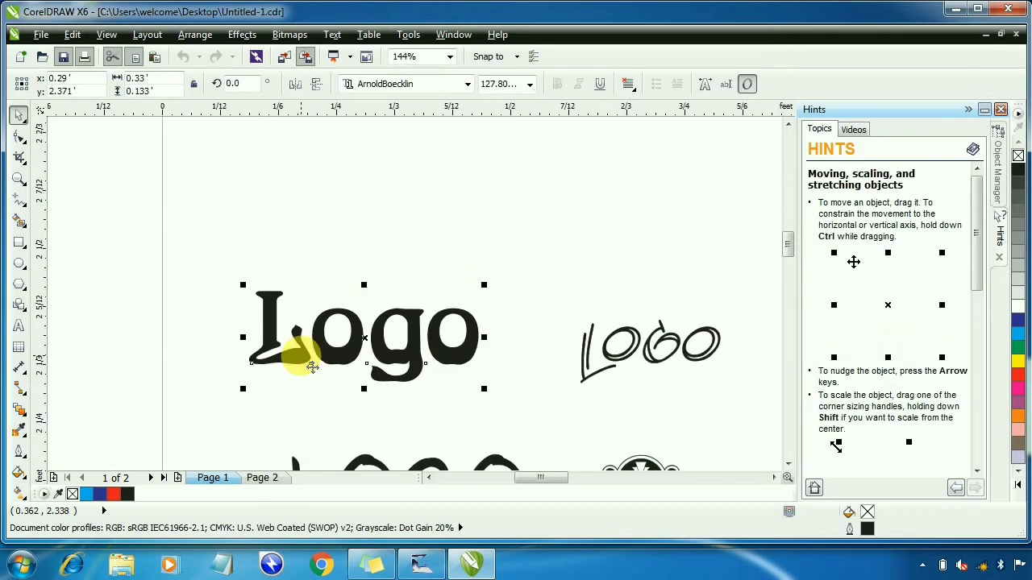
- Scale the ArnoldBoecklin Logo text down to about 10.7 pt
drag(484, 389, 350, 307)
scroll(256, 259, down, 2)
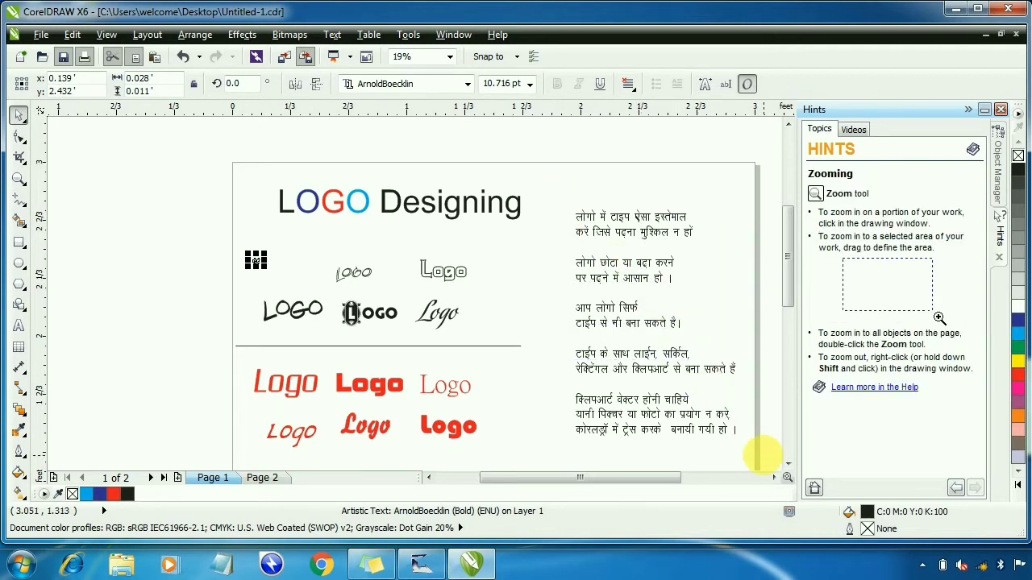
scroll(594, 207, up, 1)
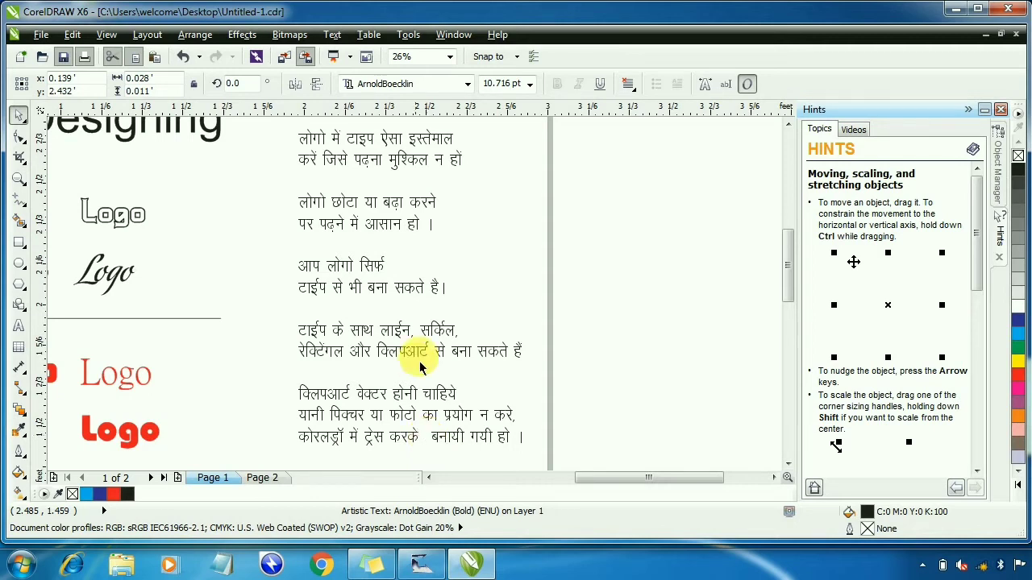
- Draw a rectangle about 1.8 by 0.72 feet around the six red Logo samples below the dividing line, then deselect it
scroll(415, 358, down, 2)
scroll(194, 386, up, 2)
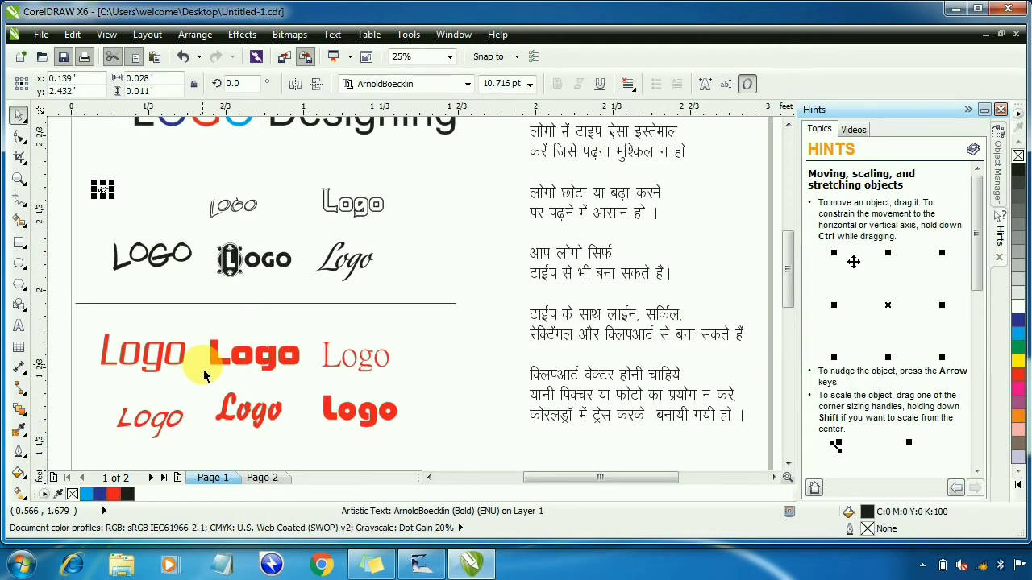
scroll(217, 355, down, 1)
scroll(234, 338, left, 1)
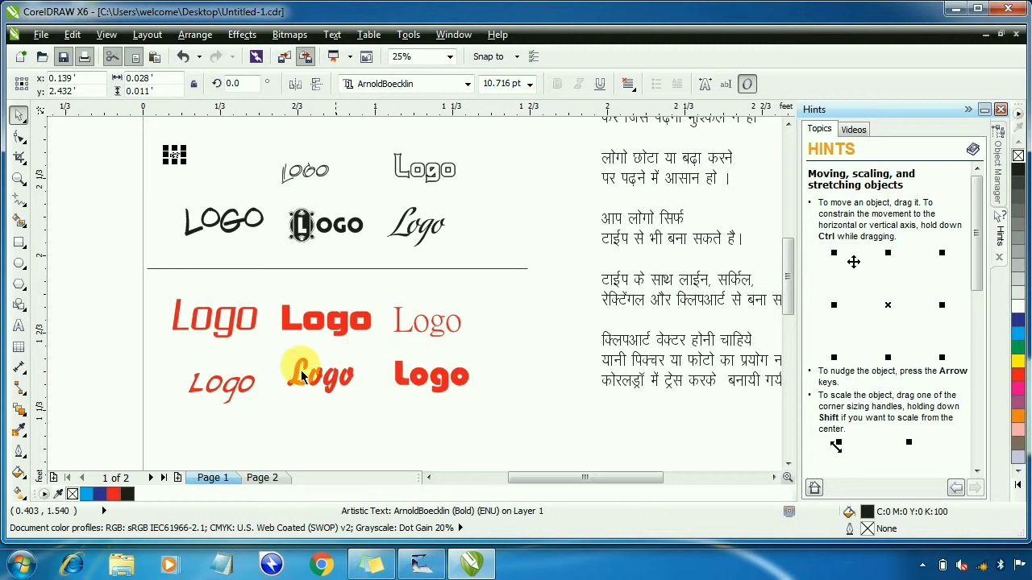
click(19, 242)
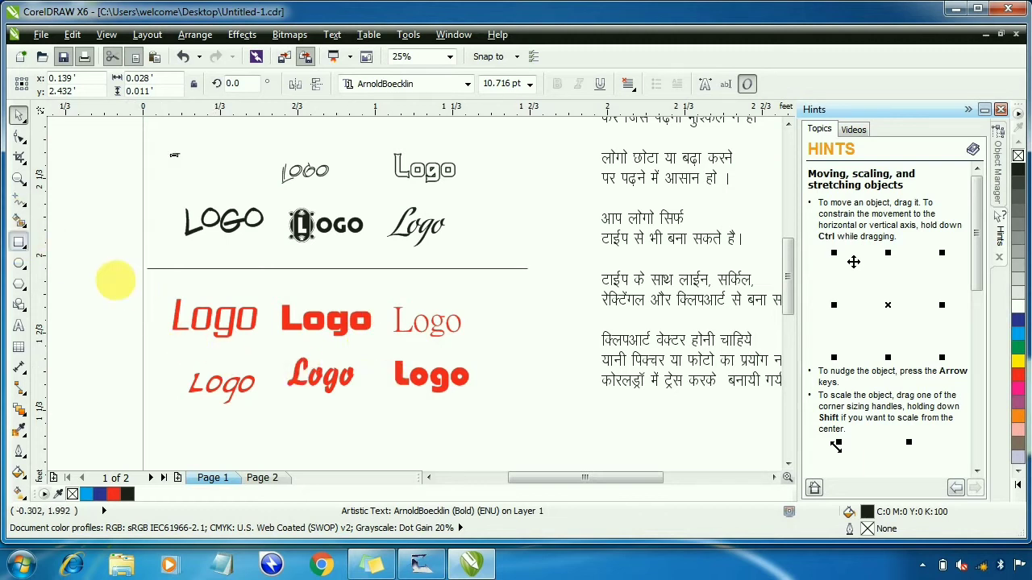
mouse_move(134, 274)
mouse_down()
mouse_move(437, 421)
mouse_move(552, 442)
mouse_up()
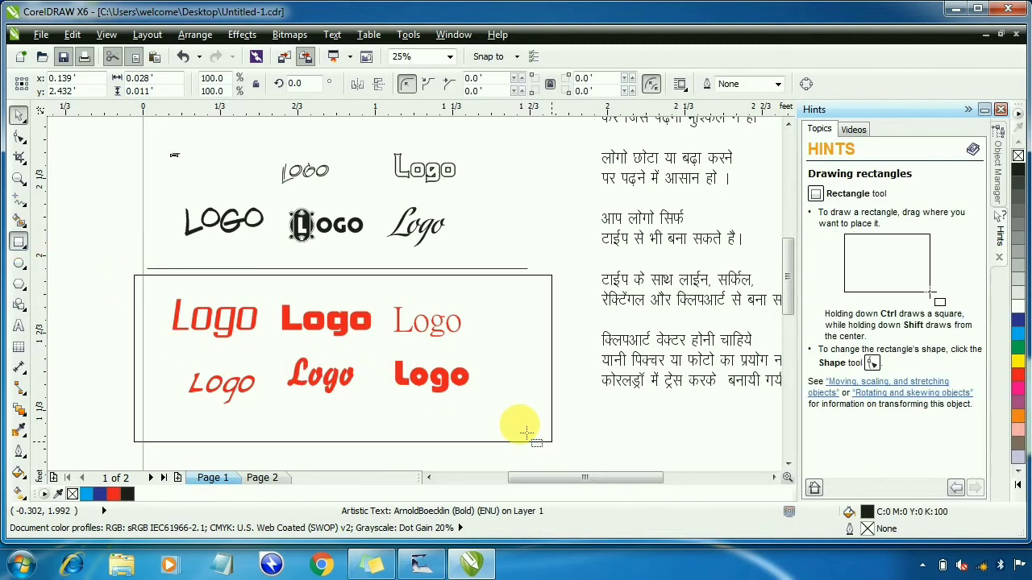
click(20, 121)
click(333, 369)
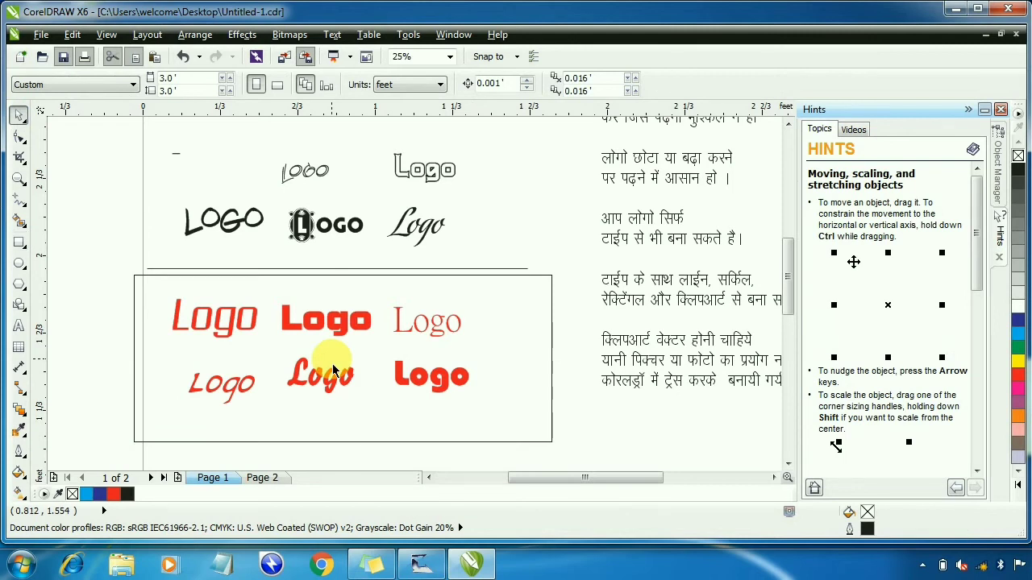
- Make a scaled-down copy of the red BahamasHeavy Logo text at about 51.7 pt, keeping the original
scroll(405, 406, up, 1)
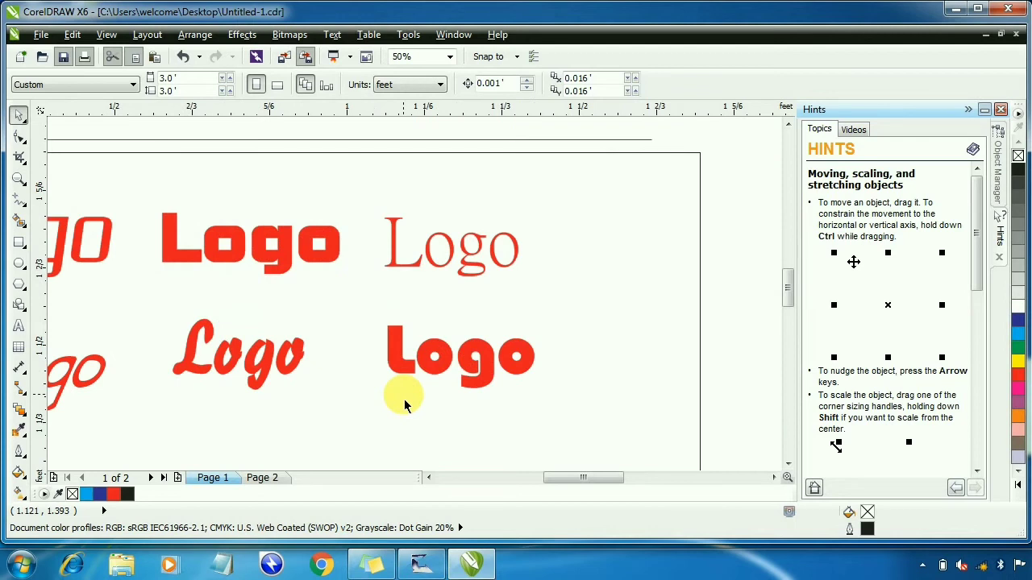
scroll(405, 405, down, 1)
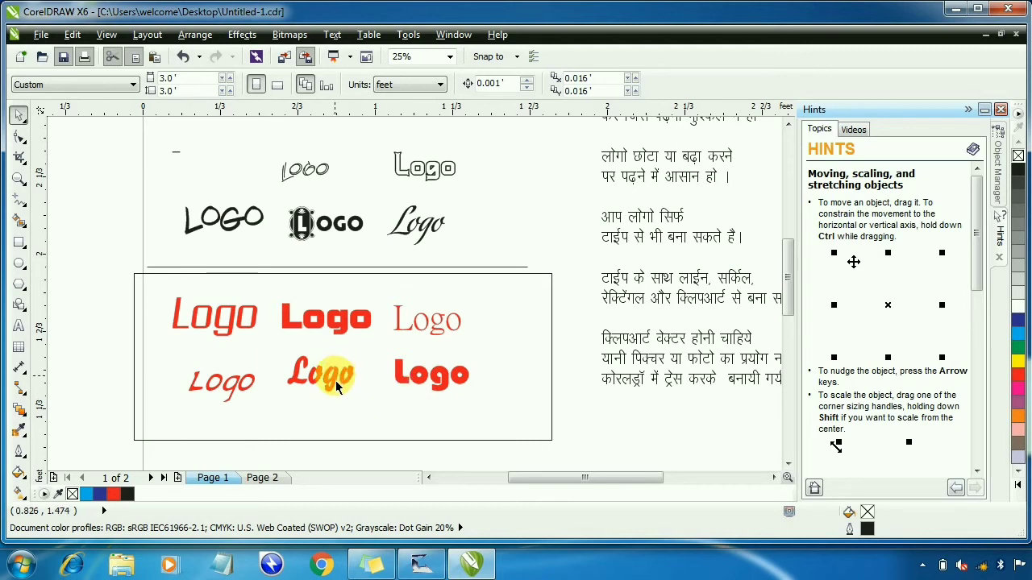
scroll(421, 383, up, 2)
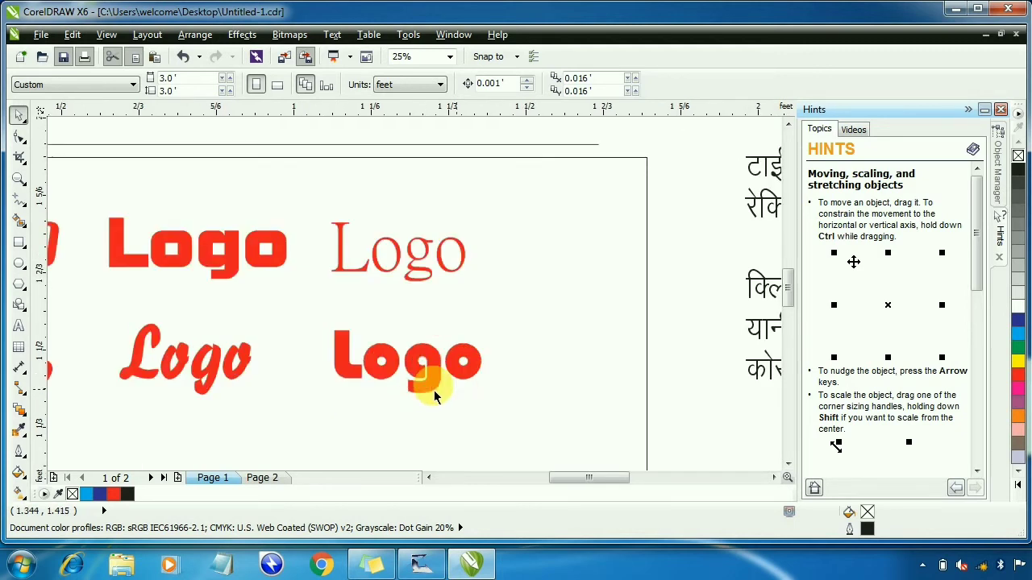
click(439, 357)
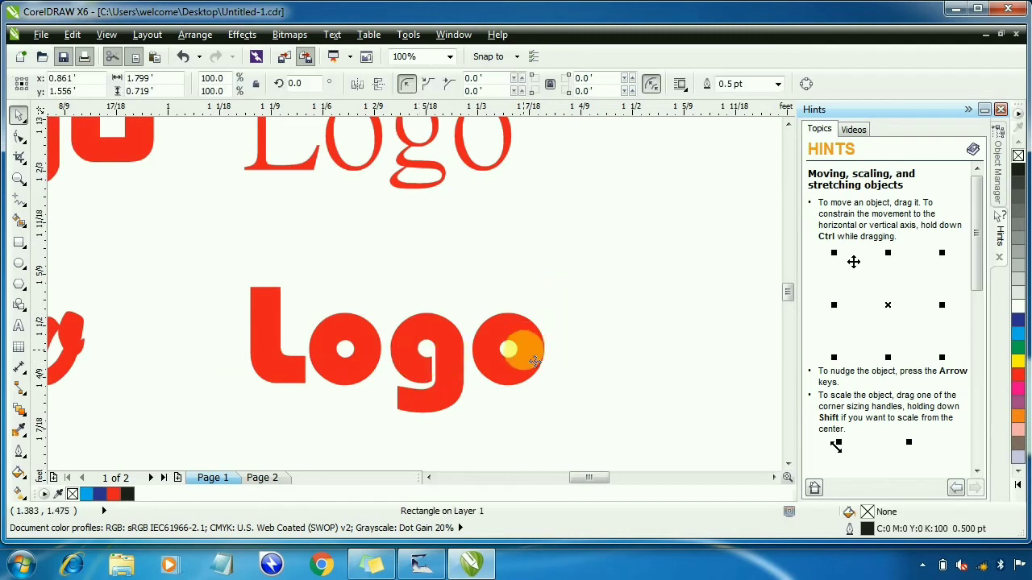
click(509, 348)
scroll(509, 348, down, 2)
drag(651, 400, 431, 322)
key(Tab)
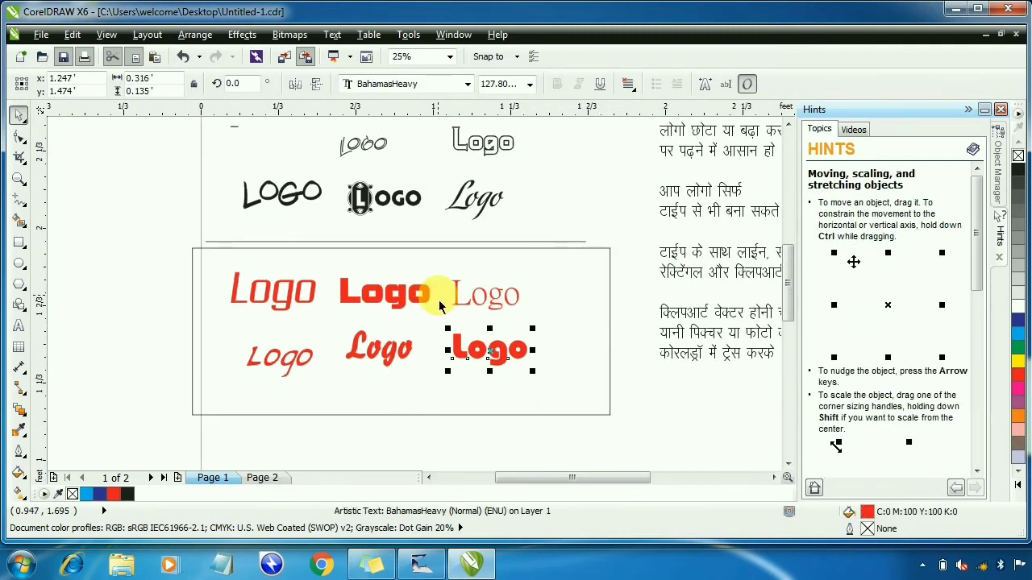
scroll(492, 348, up, 2)
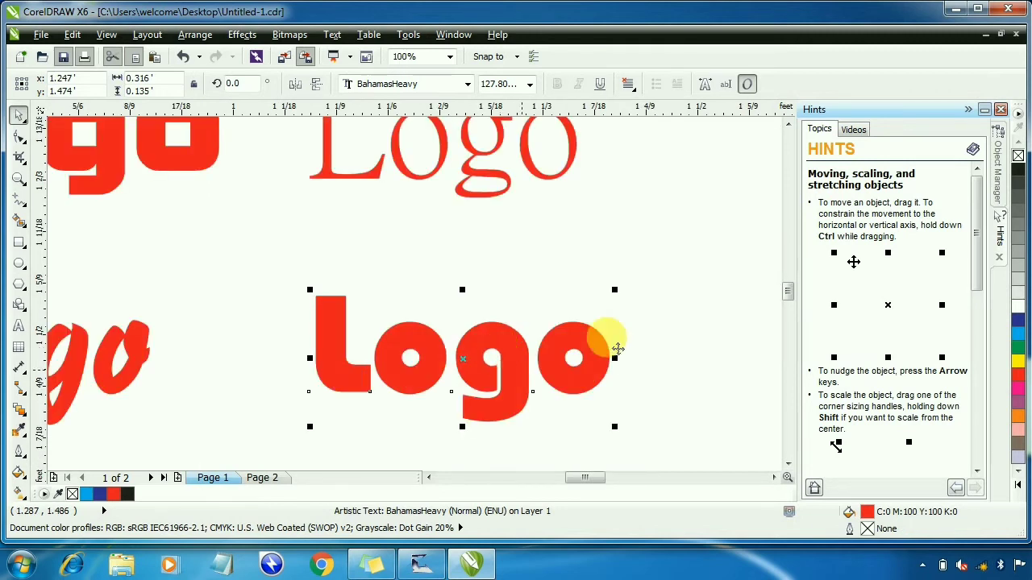
drag(617, 290, 436, 347)
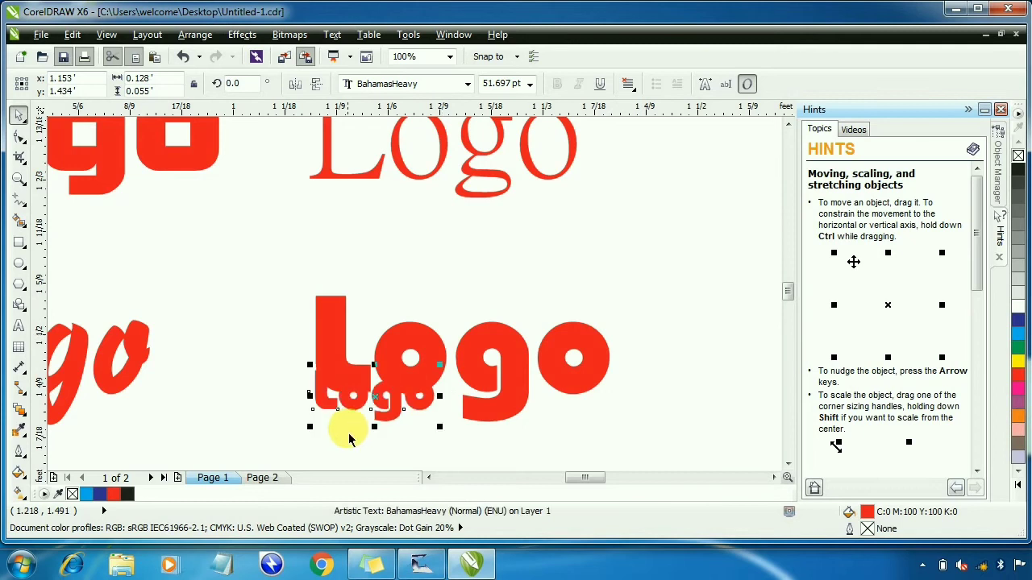
- Move the small Logo copy just beneath the first letters of the original BahamasHeavy Logo
scroll(379, 404, up, 1)
drag(387, 396, 401, 445)
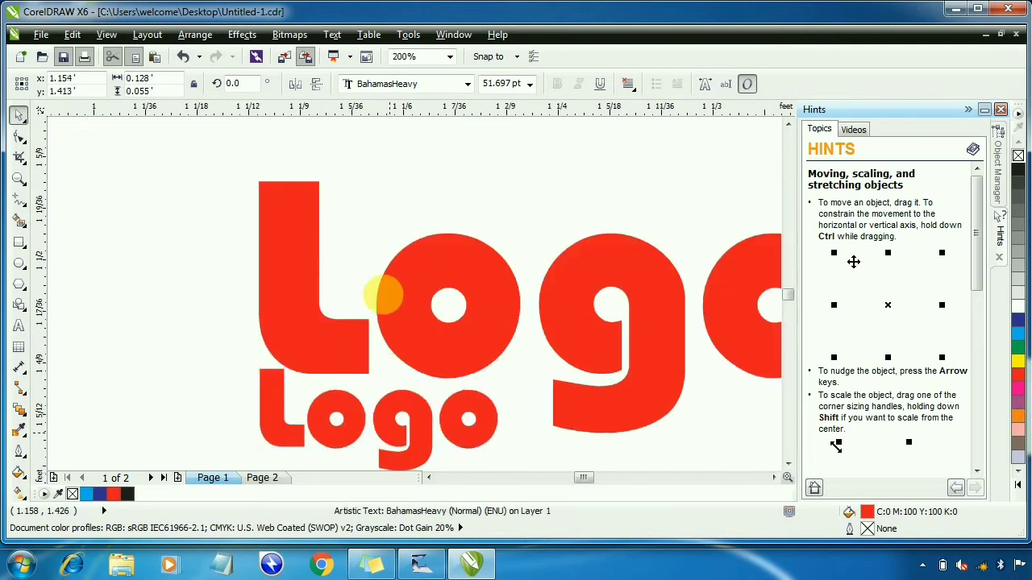
scroll(503, 301, down, 1)
scroll(503, 304, down, 1)
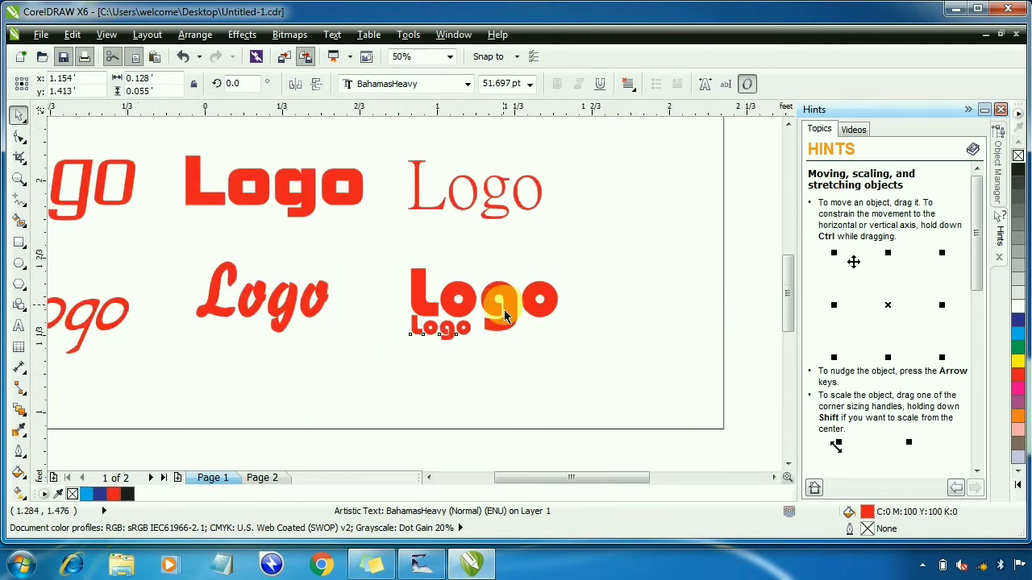
- Go to page 2 and examine the Logo designs that use hearts and globes in place of the letter o
scroll(503, 304, down, 1)
key(Page_Down)
scroll(269, 363, down, 1)
scroll(296, 326, down, 1)
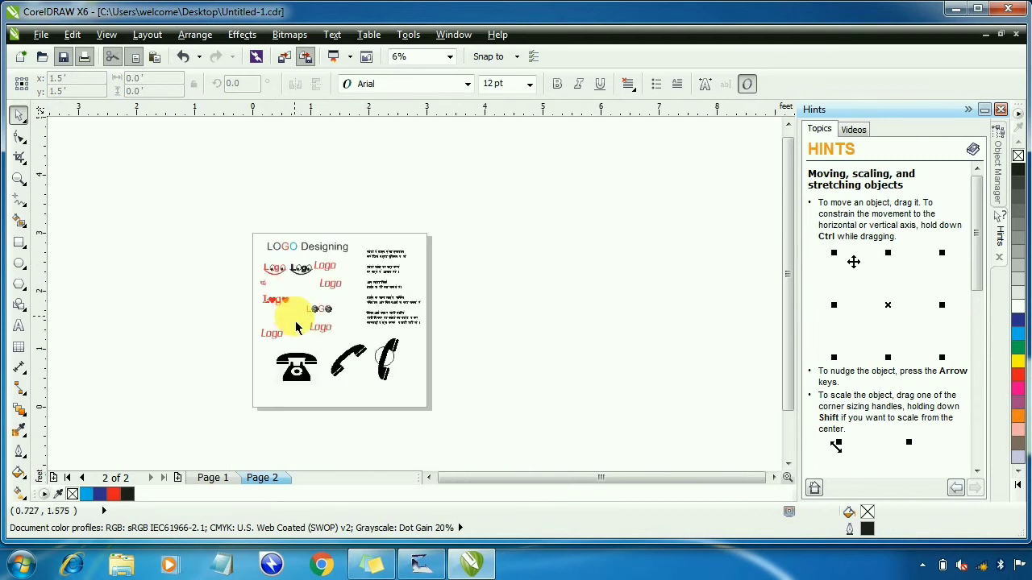
scroll(296, 327, up, 1)
drag(236, 235, 299, 293)
scroll(276, 276, up, 1)
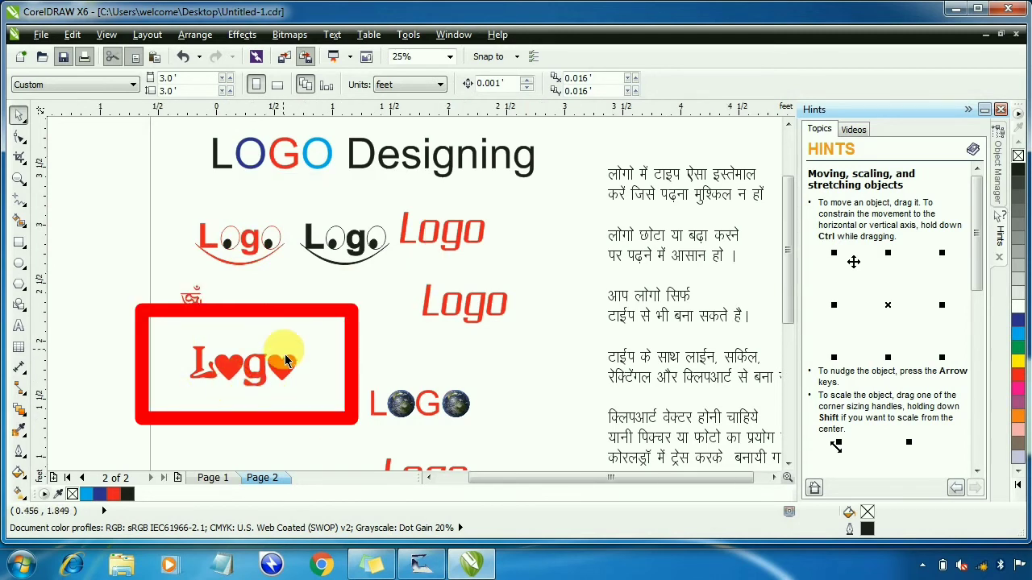
scroll(281, 352, down, 1)
scroll(341, 404, up, 2)
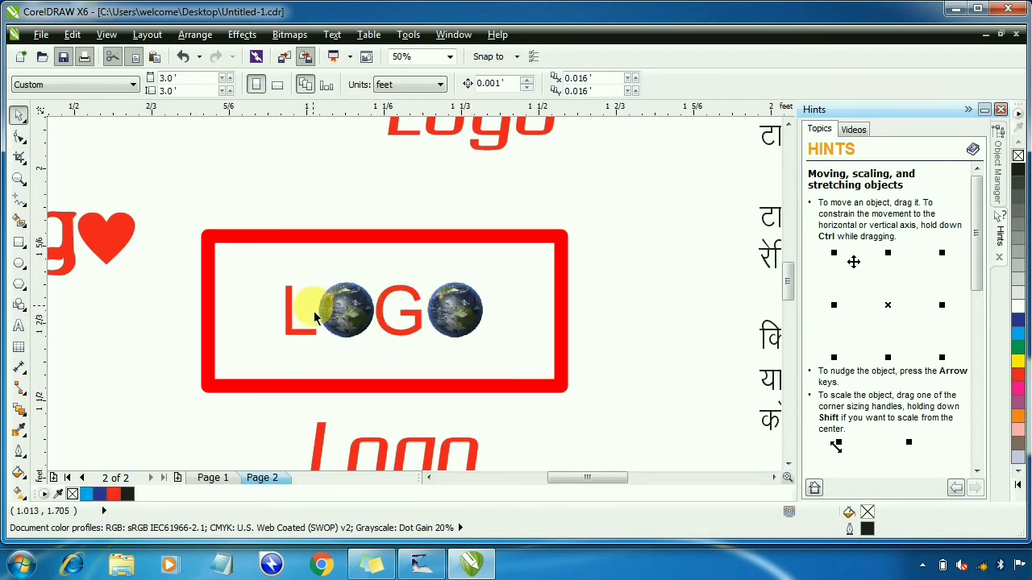
scroll(325, 314, down, 1)
scroll(394, 323, down, 1)
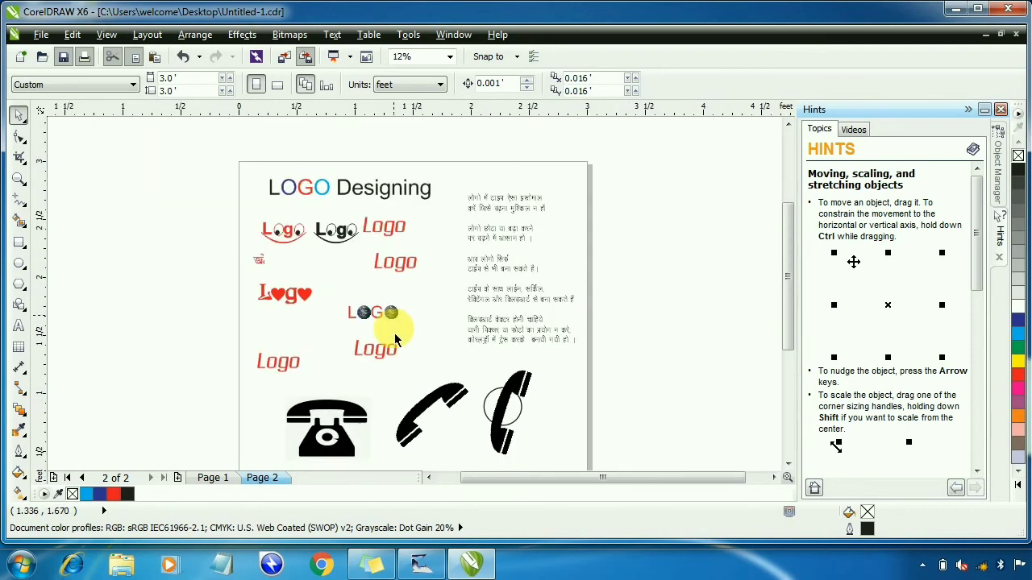
- Select the LOGO text together with its two globe pictures and enlarge them proportionally to 357.5%
scroll(334, 327, up, 1)
scroll(378, 319, up, 1)
drag(325, 247, 572, 364)
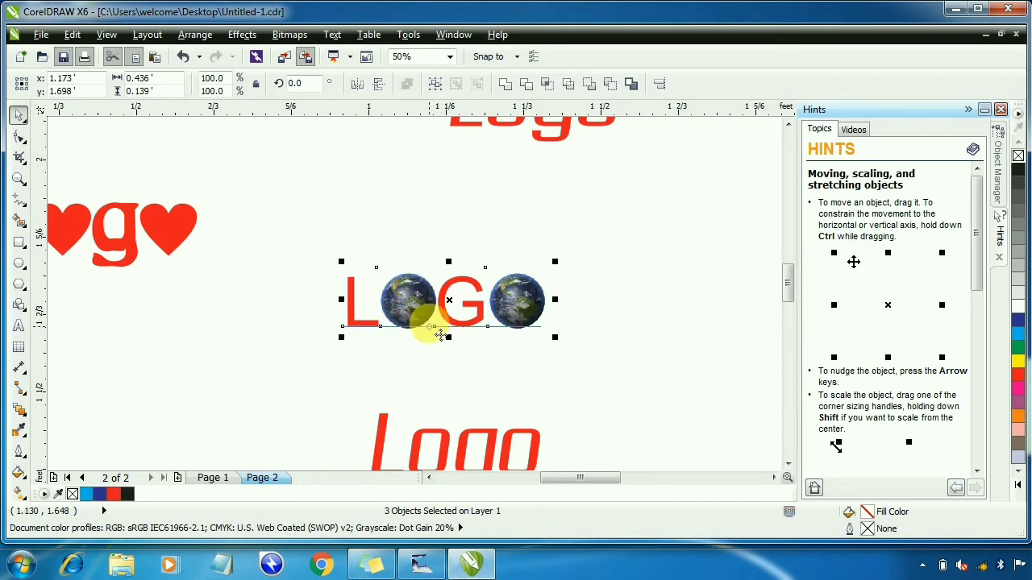
key(F3)
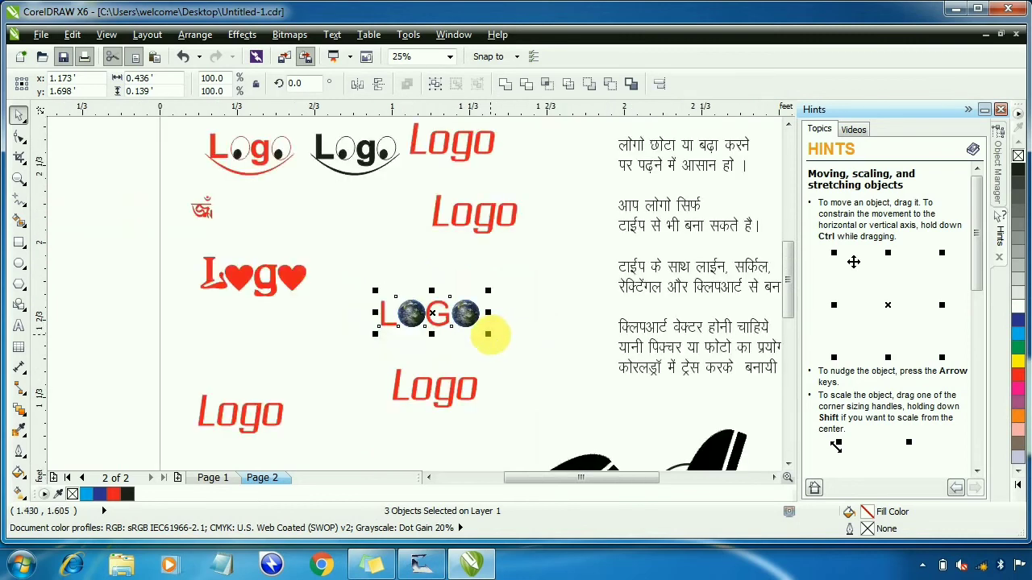
drag(488, 334, 758, 417)
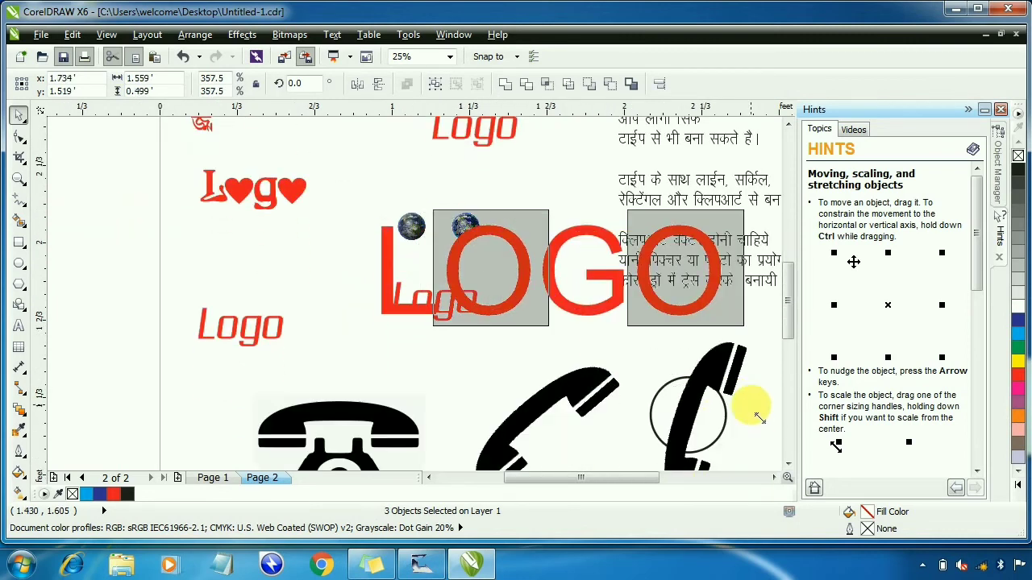
- Scale the enlarged globe LOGO back down so it fits between the heart Logo and the Hindi notes
scroll(516, 266, up, 1)
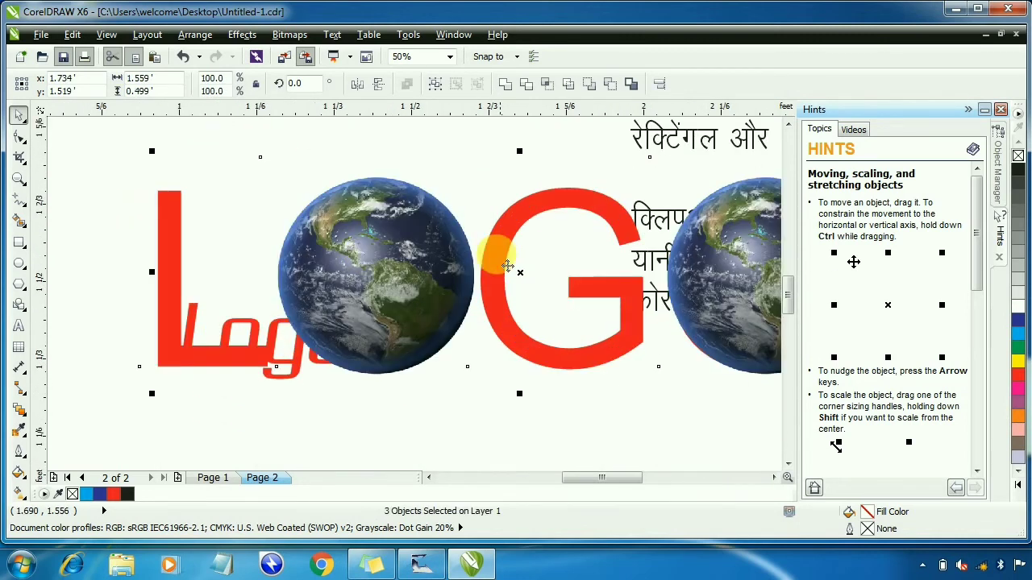
scroll(362, 253, up, 1)
scroll(438, 295, up, 1)
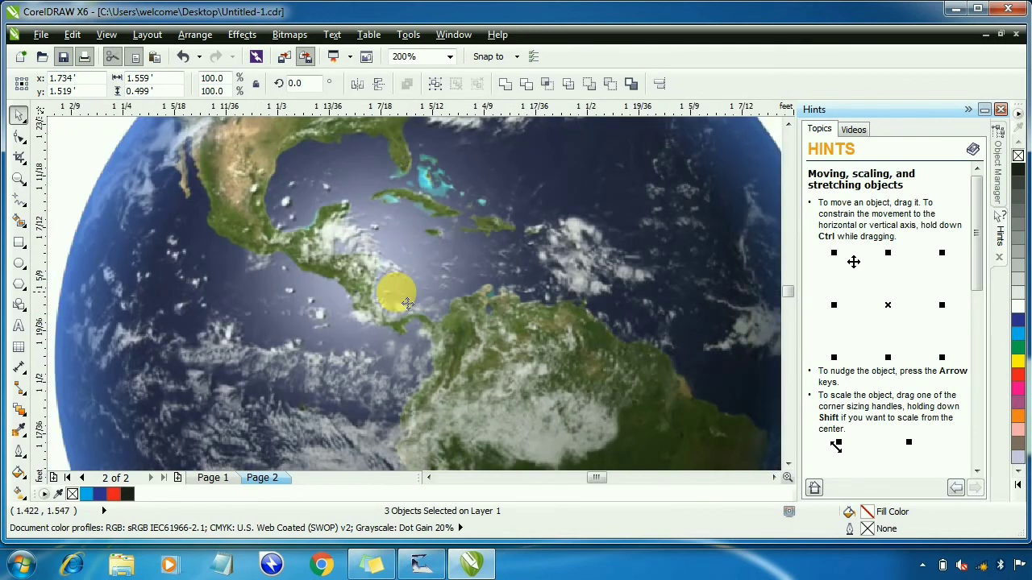
scroll(408, 304, up, 1)
scroll(408, 303, down, 2)
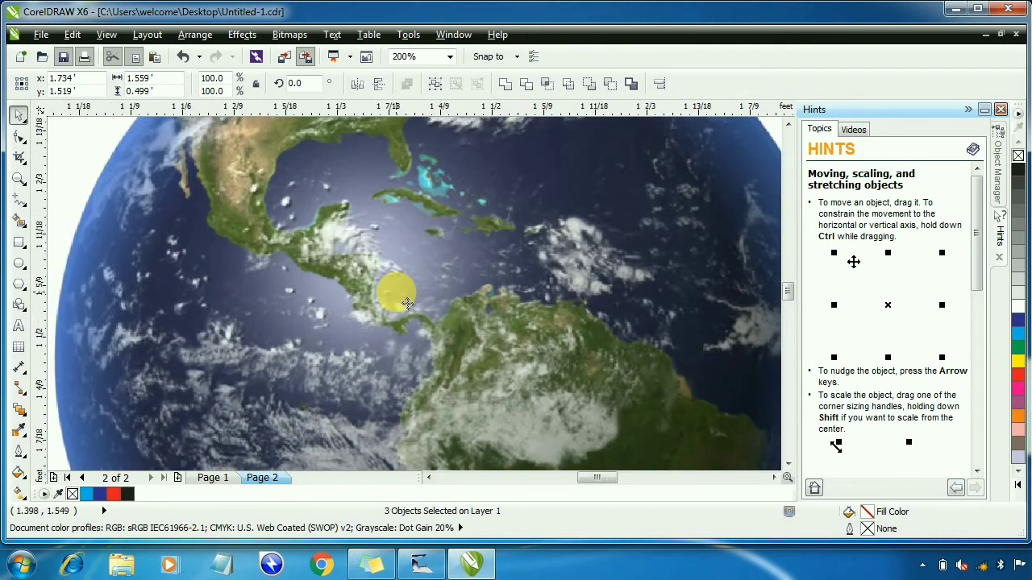
scroll(408, 303, down, 2)
scroll(408, 304, down, 1)
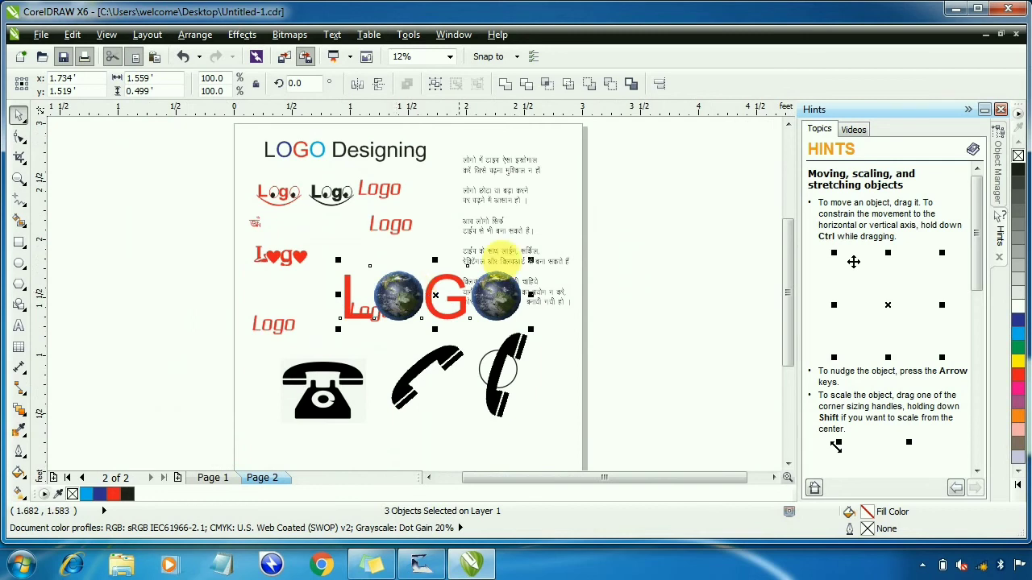
drag(532, 260, 444, 242)
- Compare the framed red Logo samples on page 1 with the picture-based Logo designs on page 2
click(211, 477)
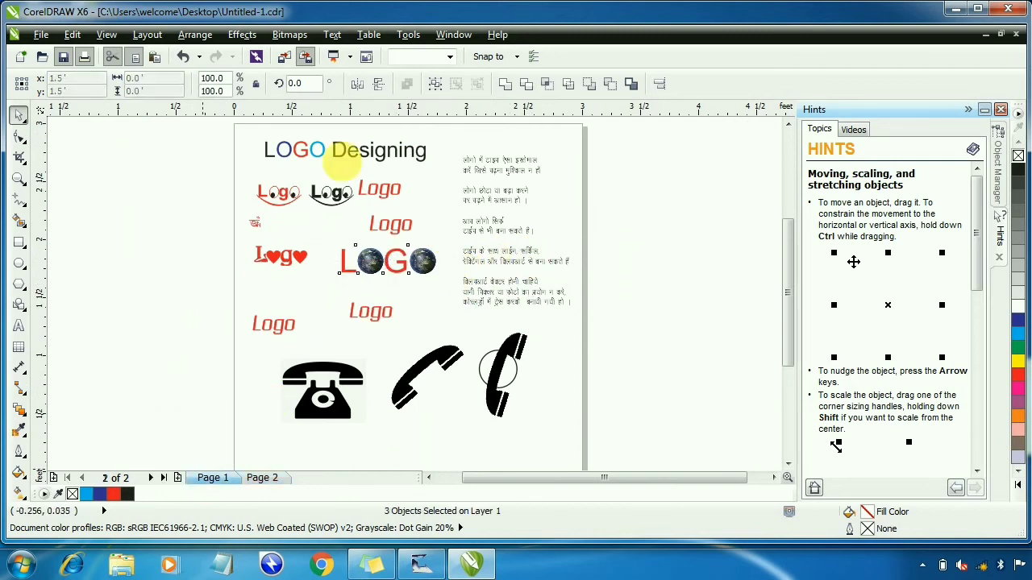
scroll(276, 272, up, 1)
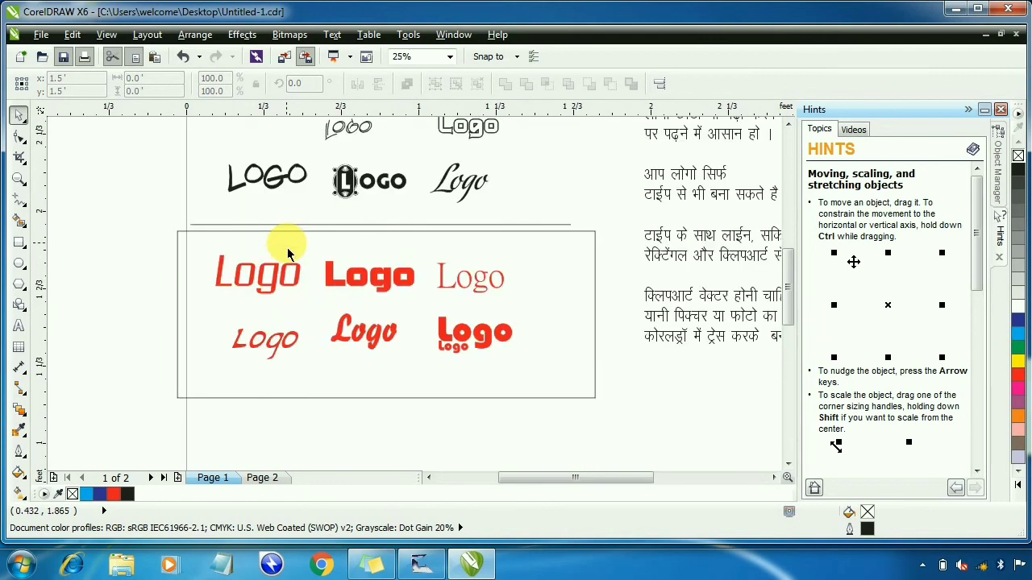
click(271, 478)
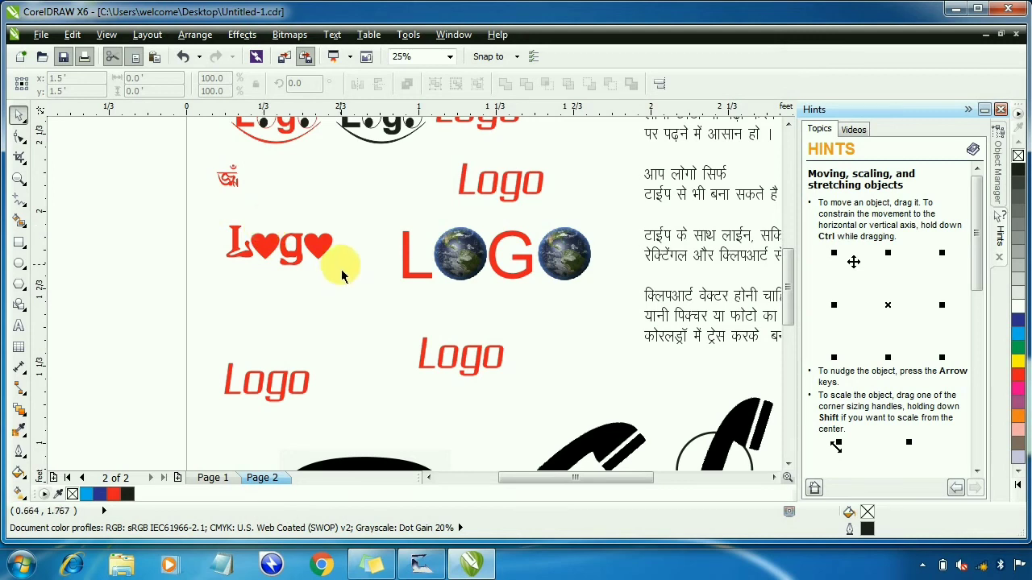
scroll(341, 269, down, 1)
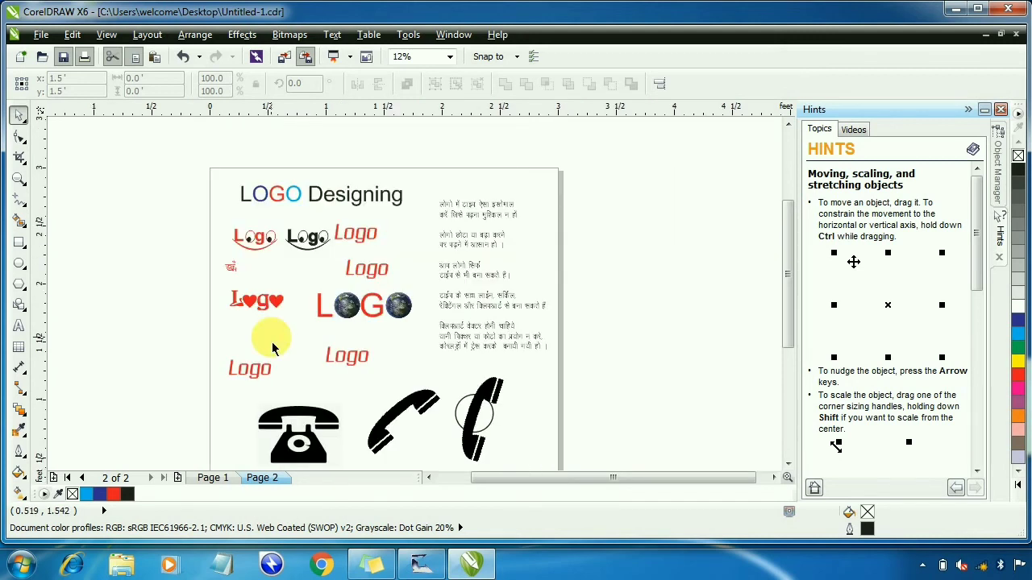